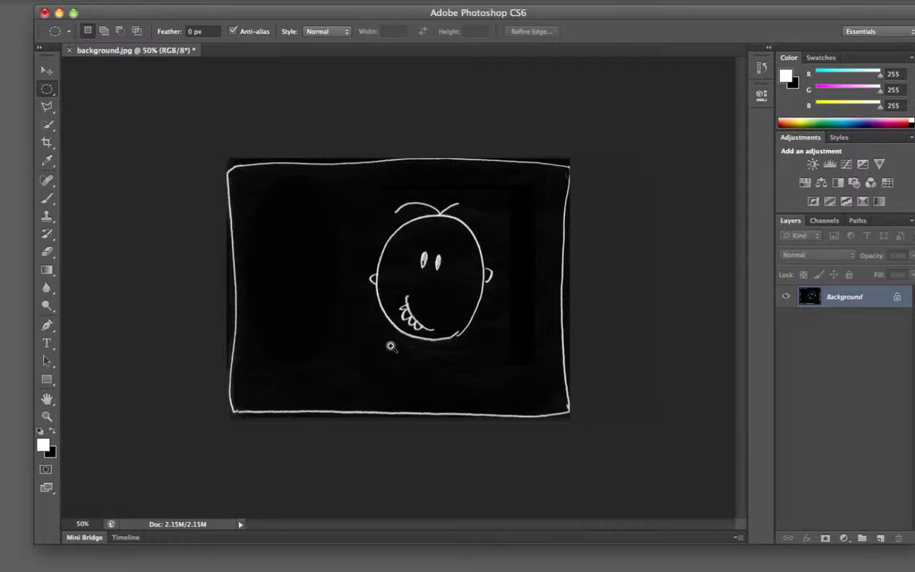
Make a circular selection around the cartoon face with the Elliptical Marquee tool.
super+click(391, 345)
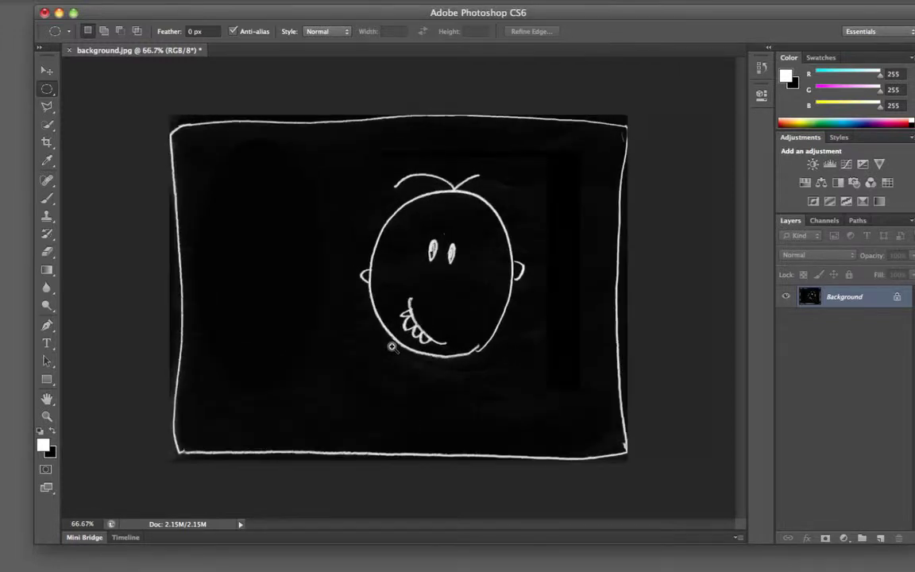
alt+super+click(390, 346)
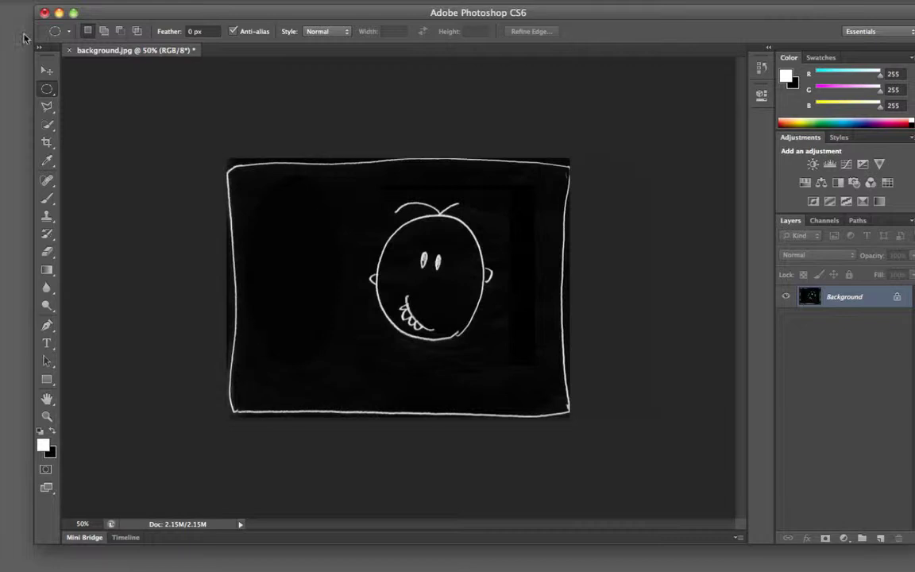
click(50, 93)
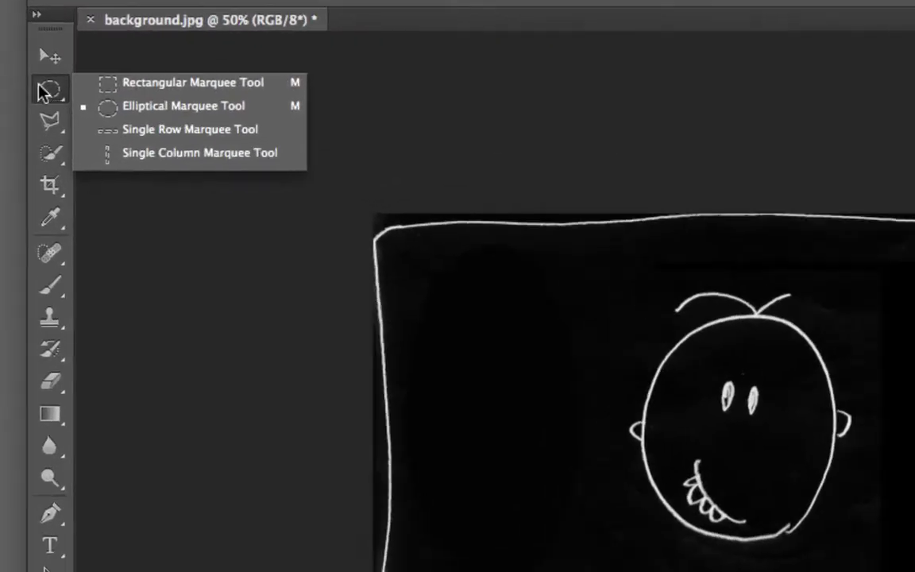
click(48, 93)
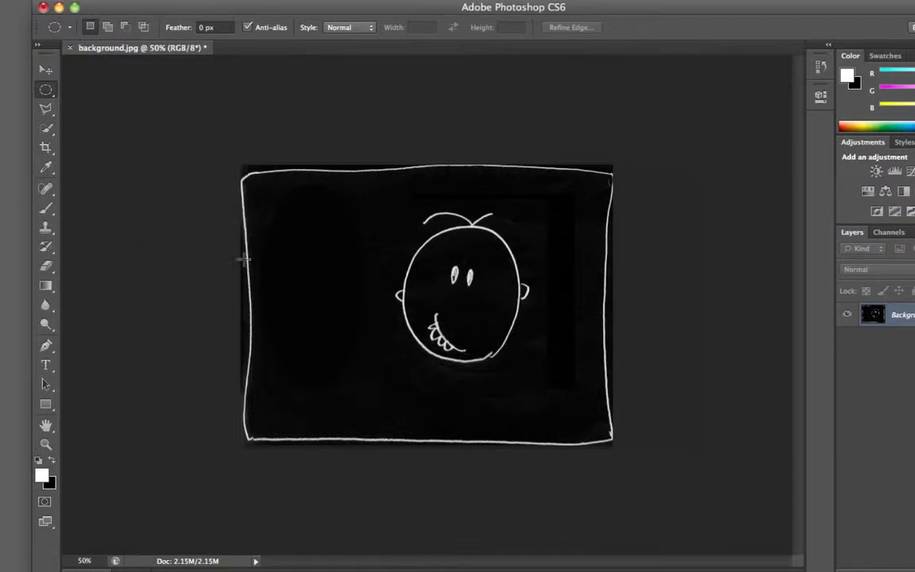
drag(363, 199, 556, 392)
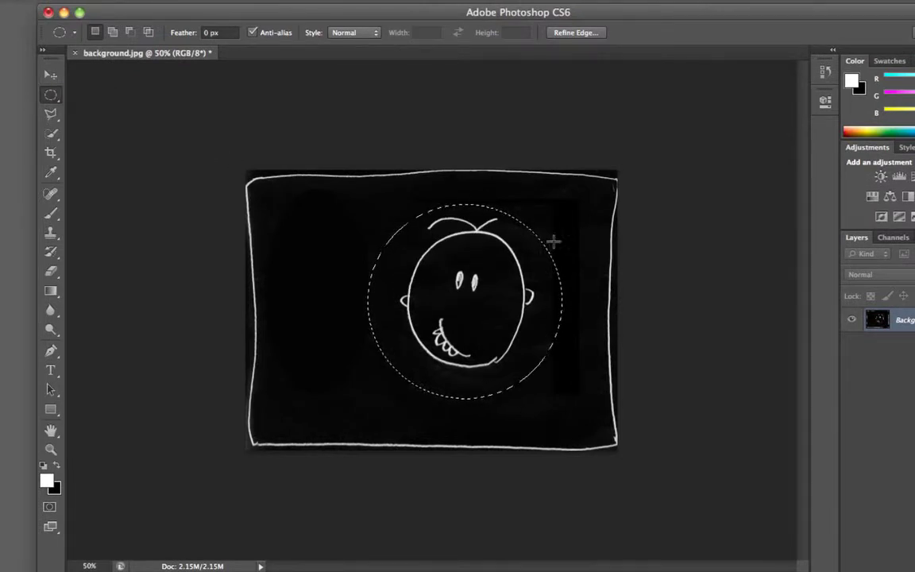
Move the selected face sideways across the black canvas and back close to its original place.
click(50, 74)
drag(417, 342, 502, 342)
drag(438, 355, 466, 351)
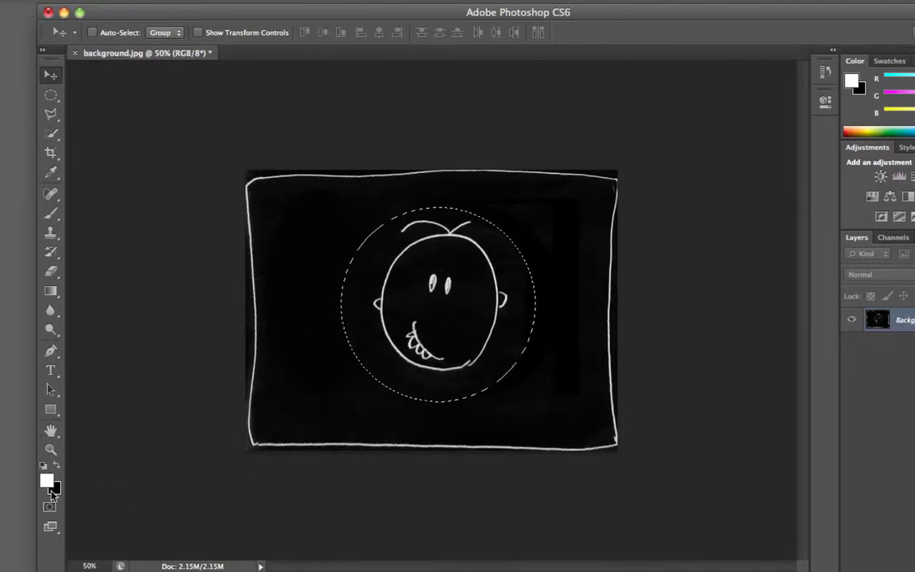
drag(436, 324, 481, 337)
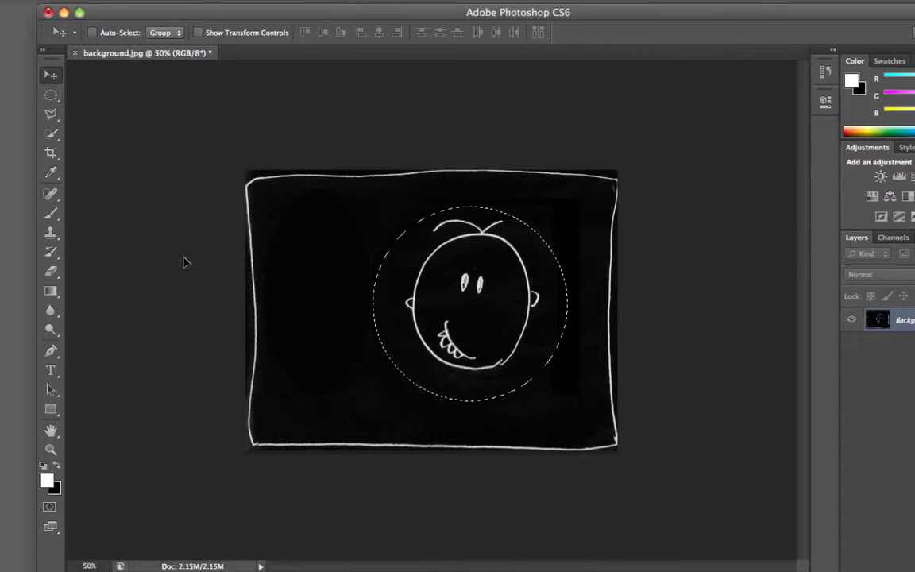
Copy the selected circle with the face onto a new layer and reposition it with the Background layer hidden.
key(ctrl+j)
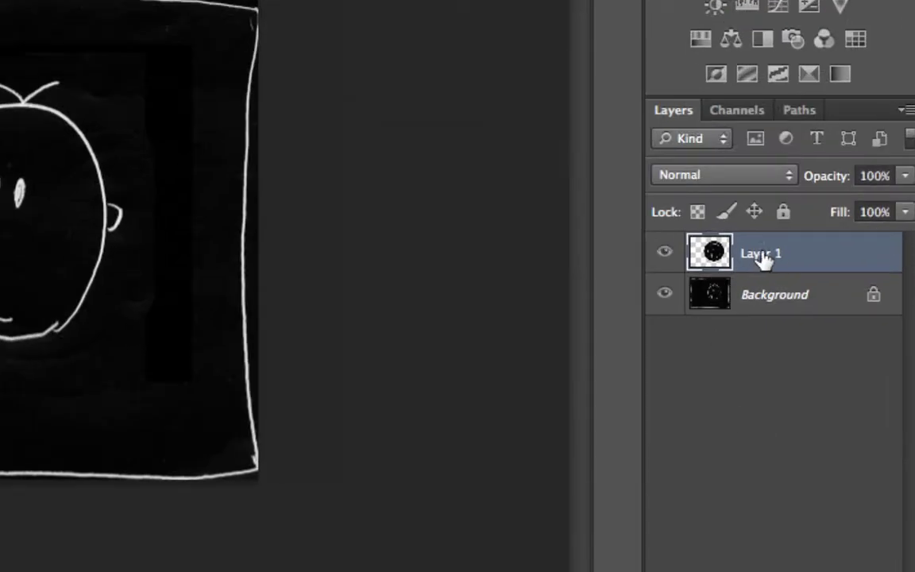
click(664, 295)
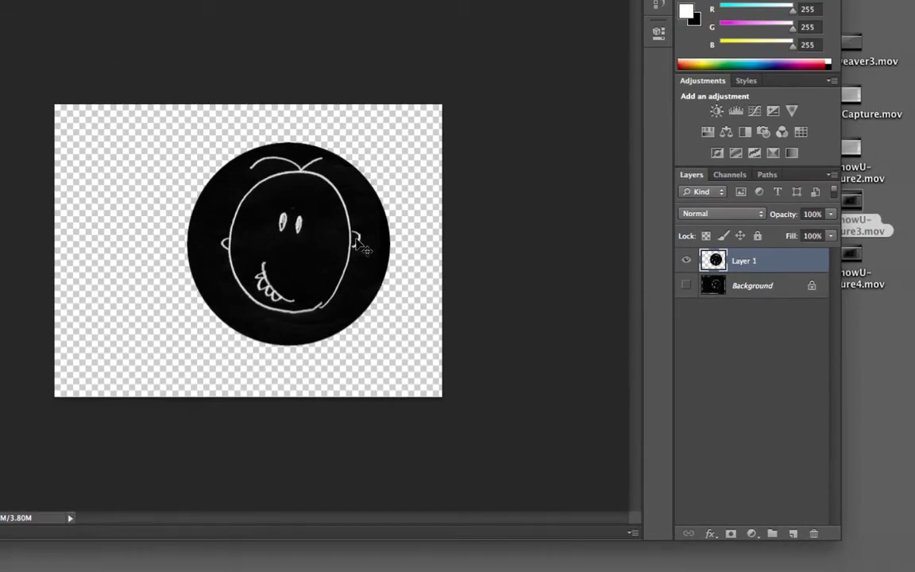
mouse_move(350, 255)
mouse_down()
mouse_move(364, 234)
mouse_move(329, 254)
mouse_move(349, 258)
mouse_move(338, 263)
mouse_up()
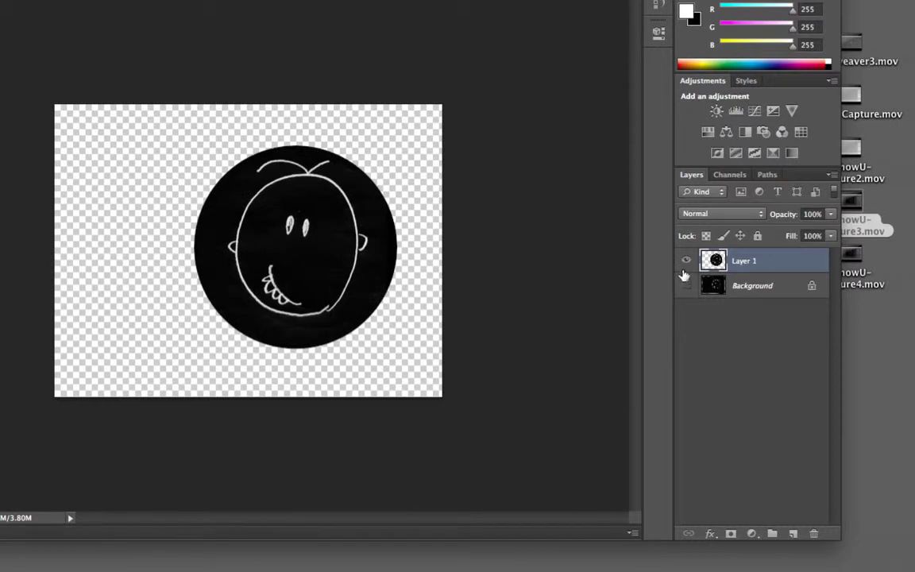
Hide Layer 1, show the Background layer again, and delete Layer 1.
click(685, 262)
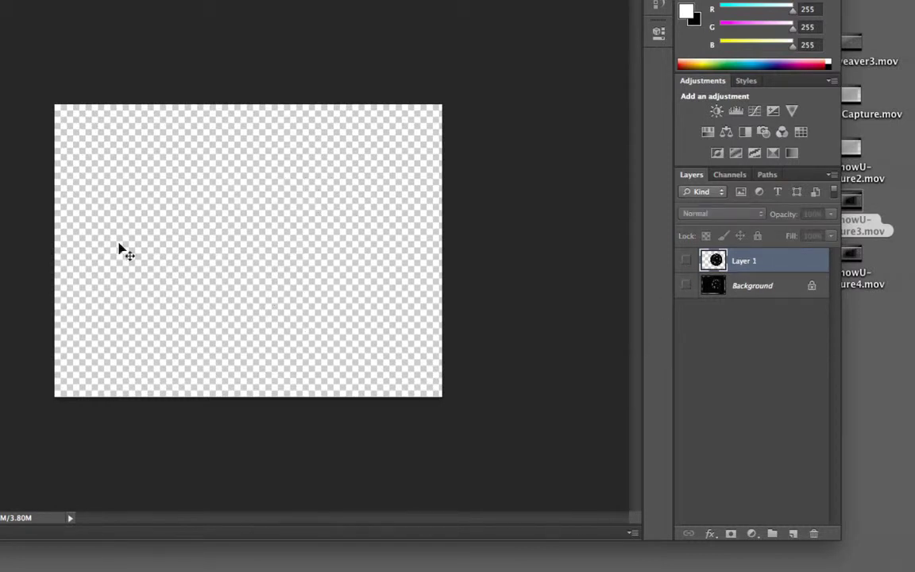
click(686, 285)
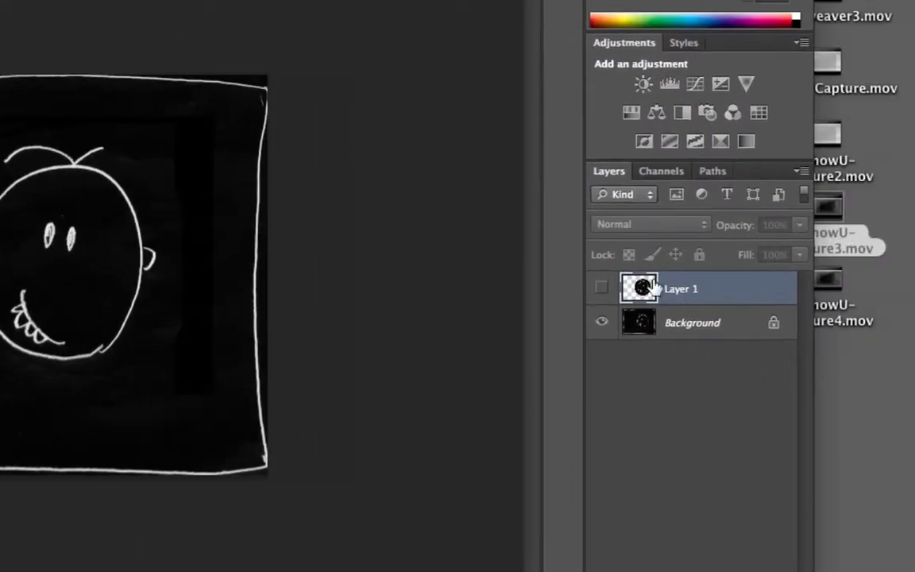
drag(652, 285, 776, 571)
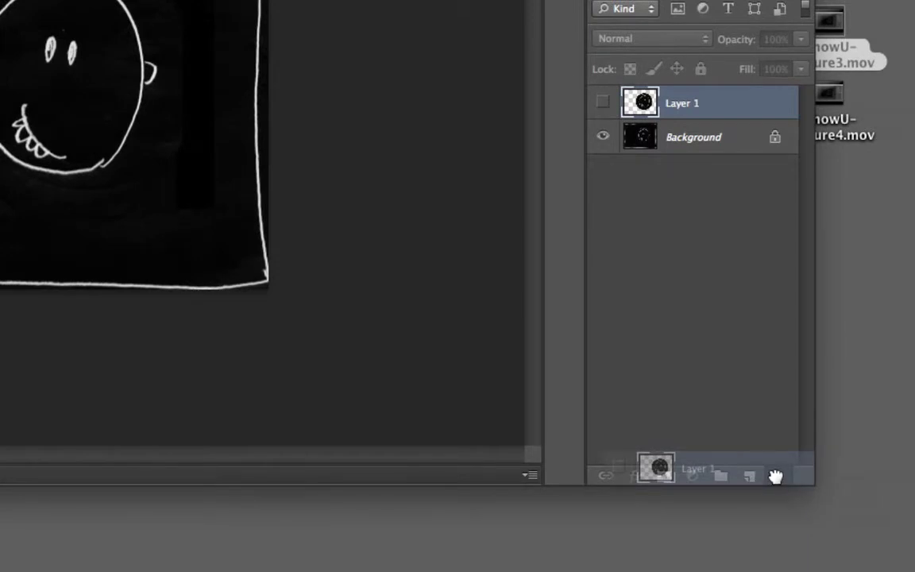
drag(775, 476, 776, 476)
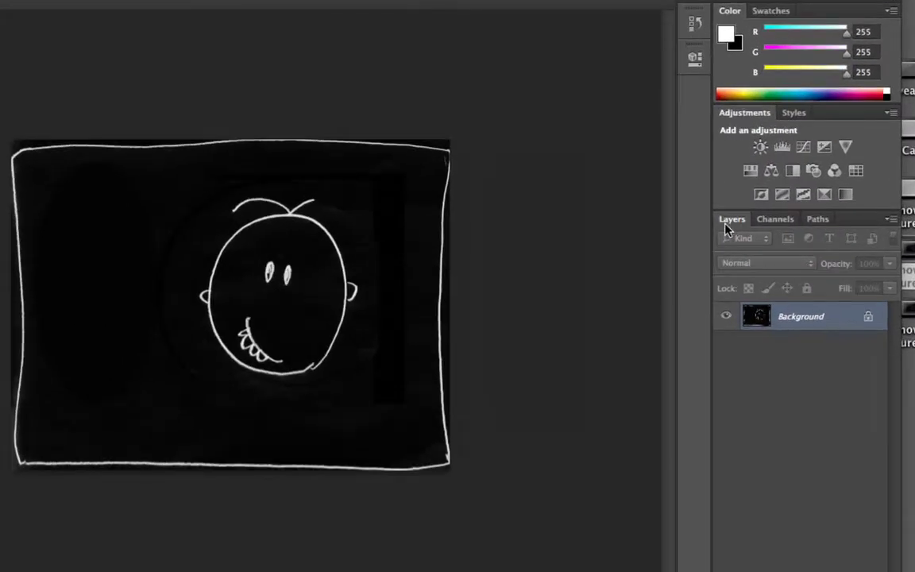
Move the Layers panel behind Paths, view its neighbouring panels, and separate Layers into its own panel group.
drag(713, 221, 818, 233)
click(767, 220)
click(737, 220)
click(815, 220)
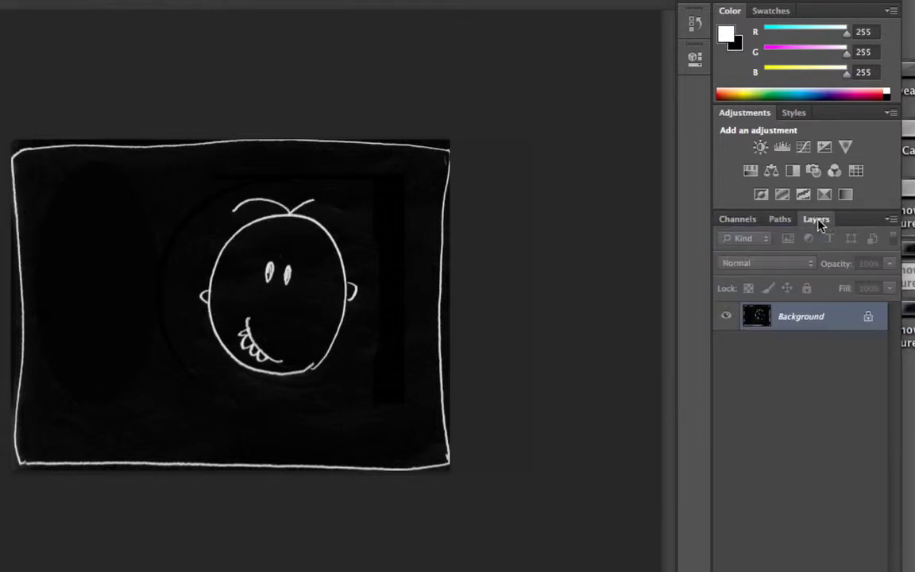
drag(818, 224, 737, 224)
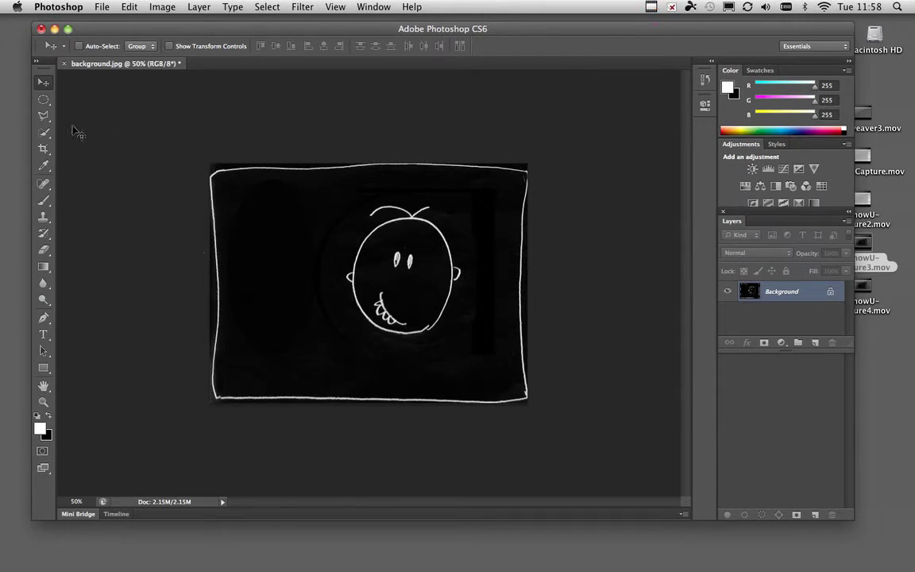
Select a circle around the face, clear it to the black background color, and deselect.
click(43, 100)
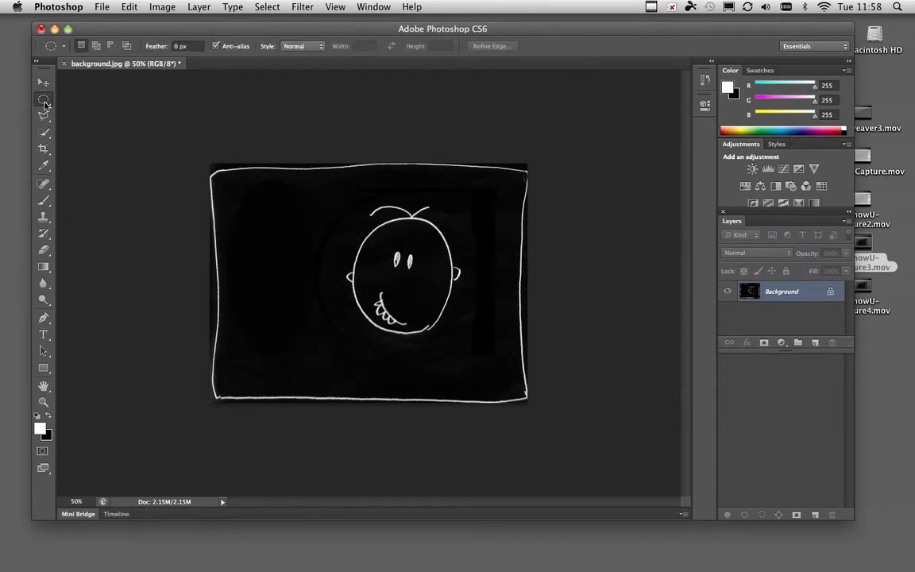
drag(442, 339, 490, 355)
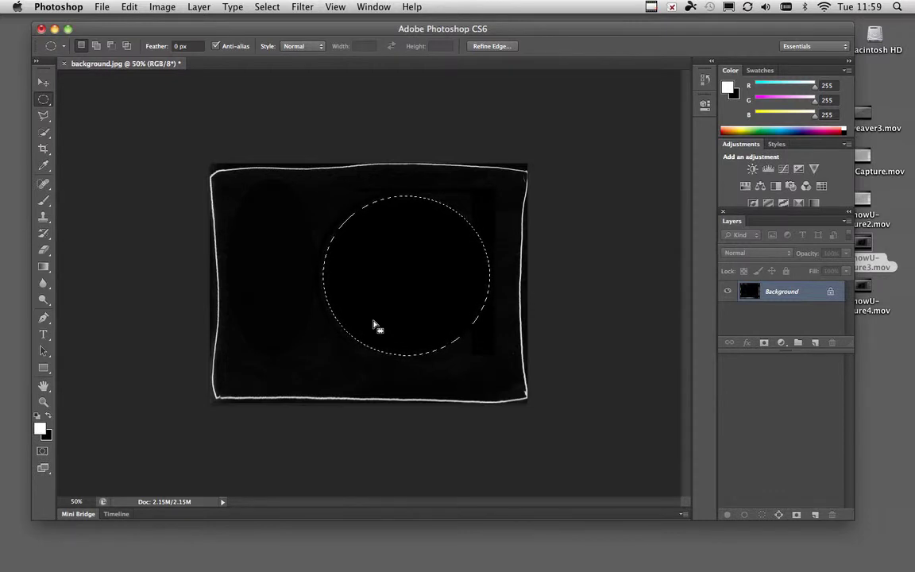
click(374, 322)
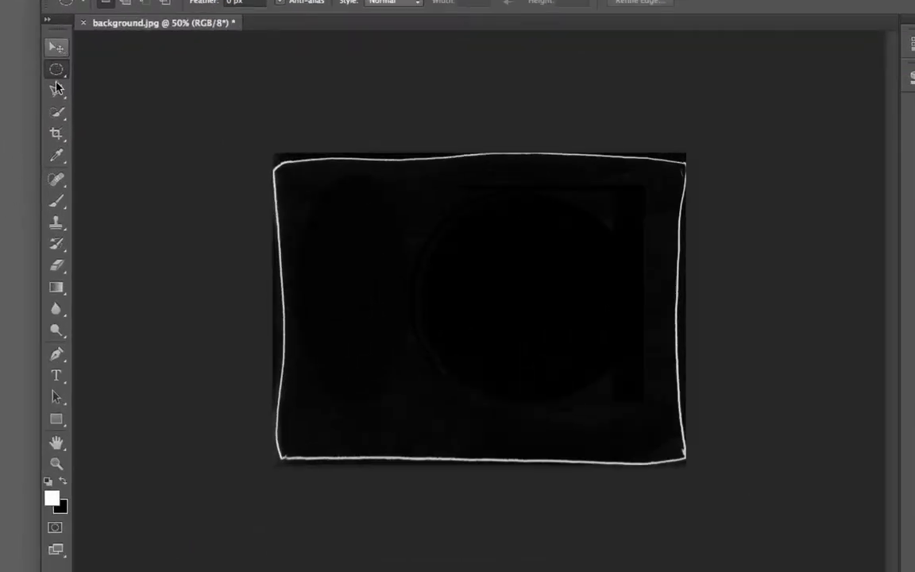
click(57, 73)
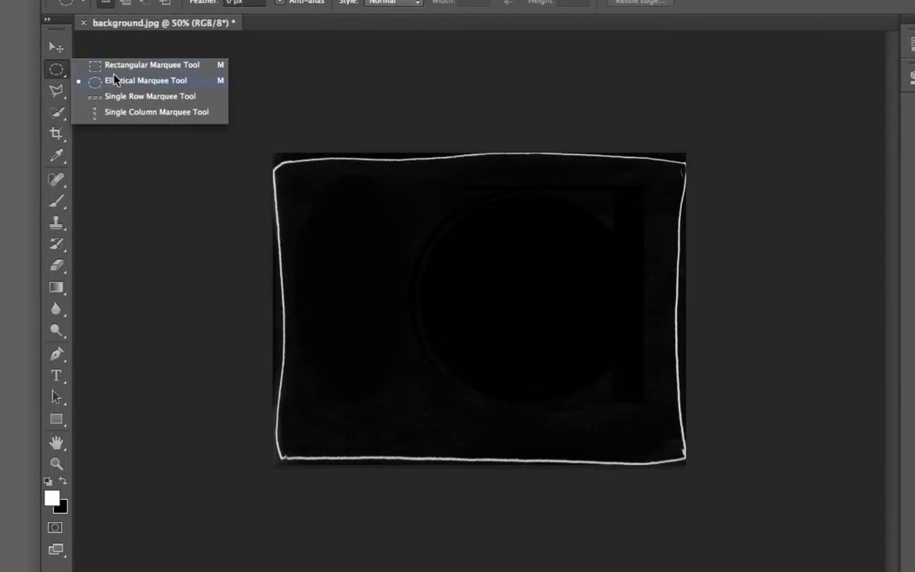
click(57, 91)
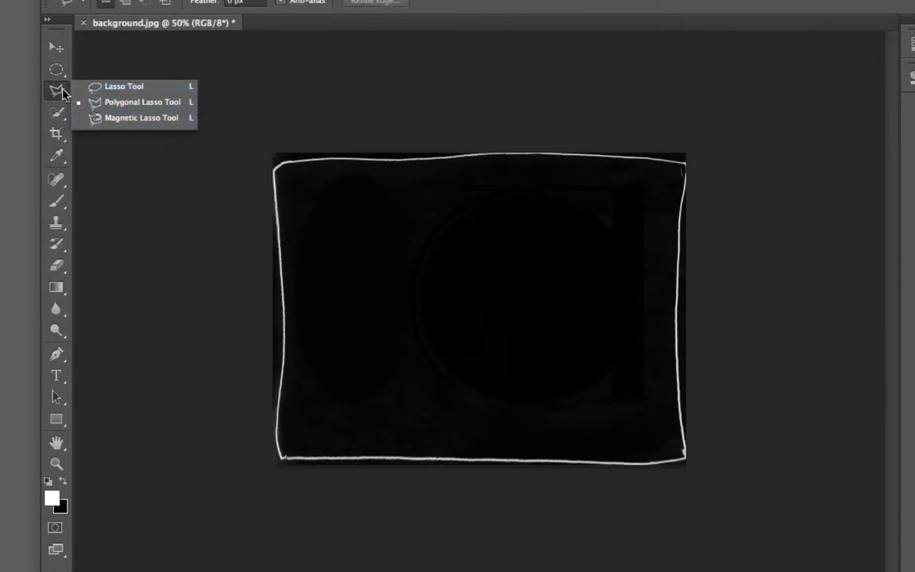
click(62, 93)
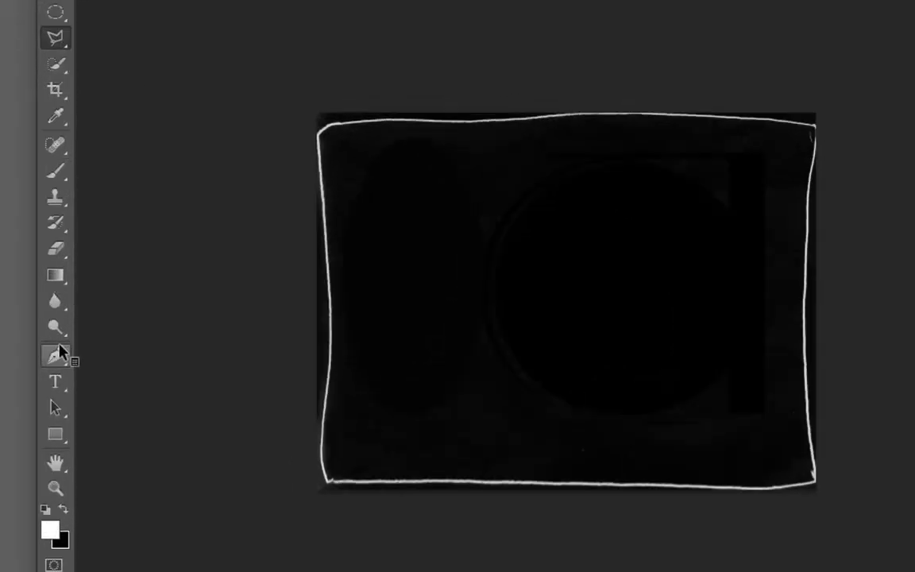
click(55, 355)
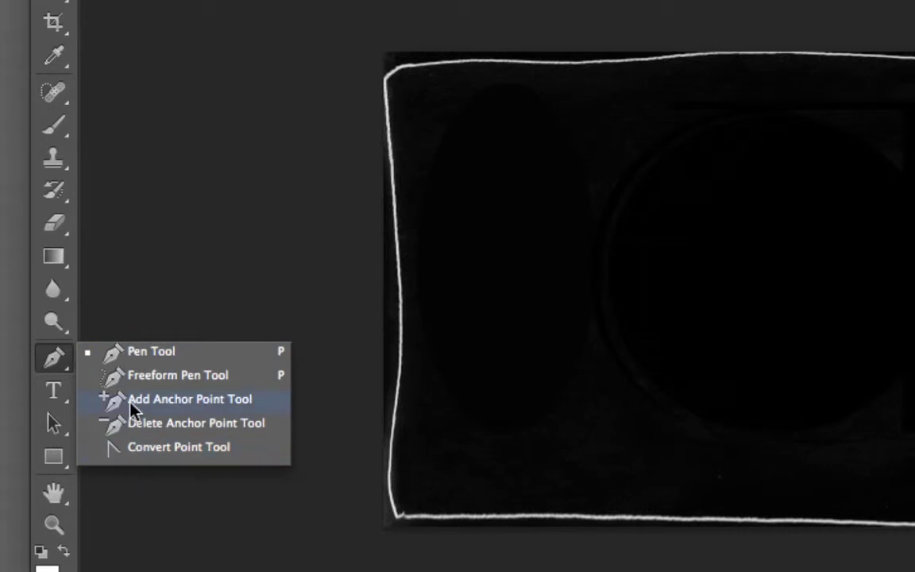
click(51, 361)
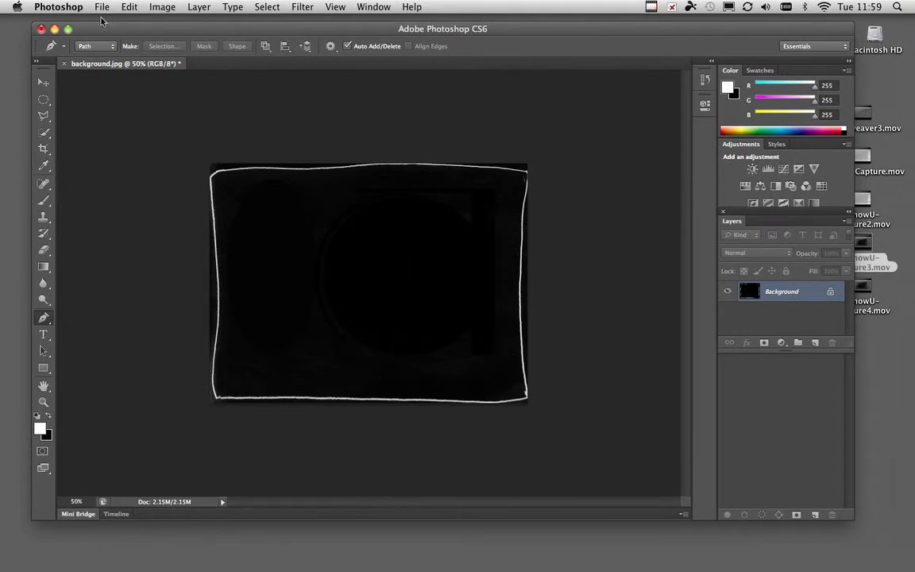
Start a Save for Web export of the image and set its file format to JPEG.
click(103, 8)
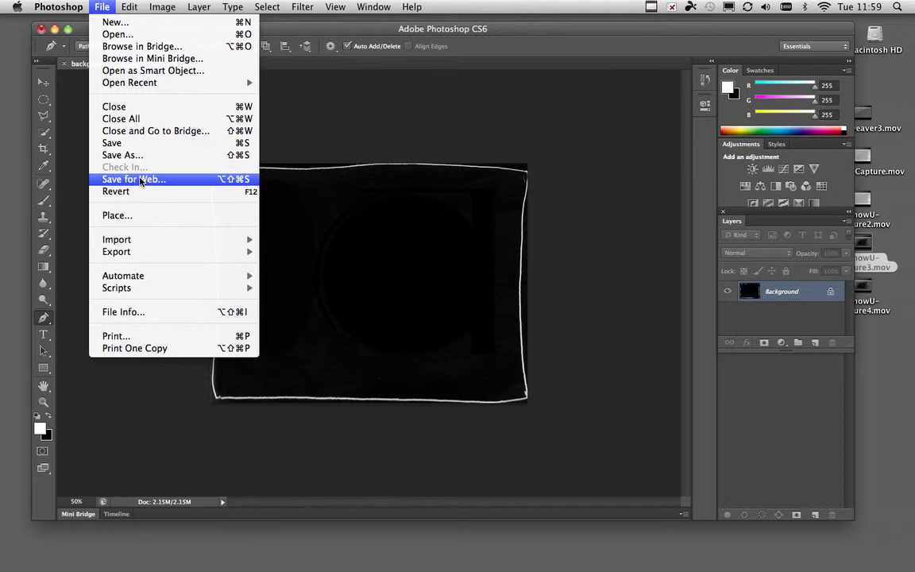
click(140, 179)
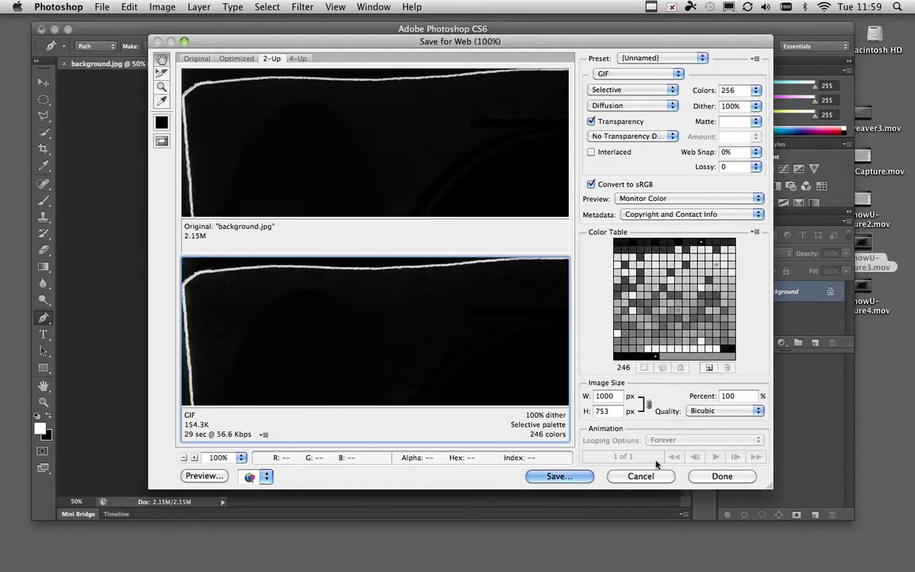
double_click(613, 397)
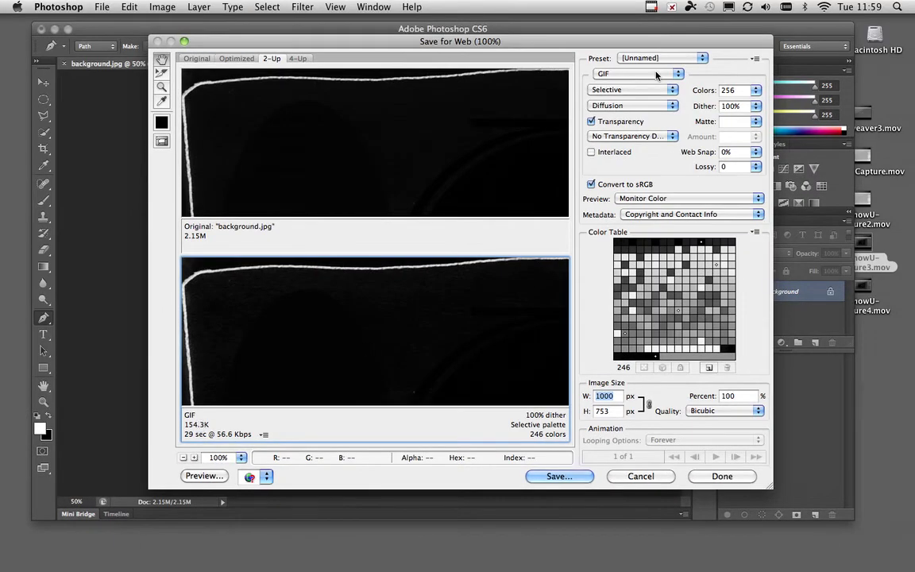
click(656, 74)
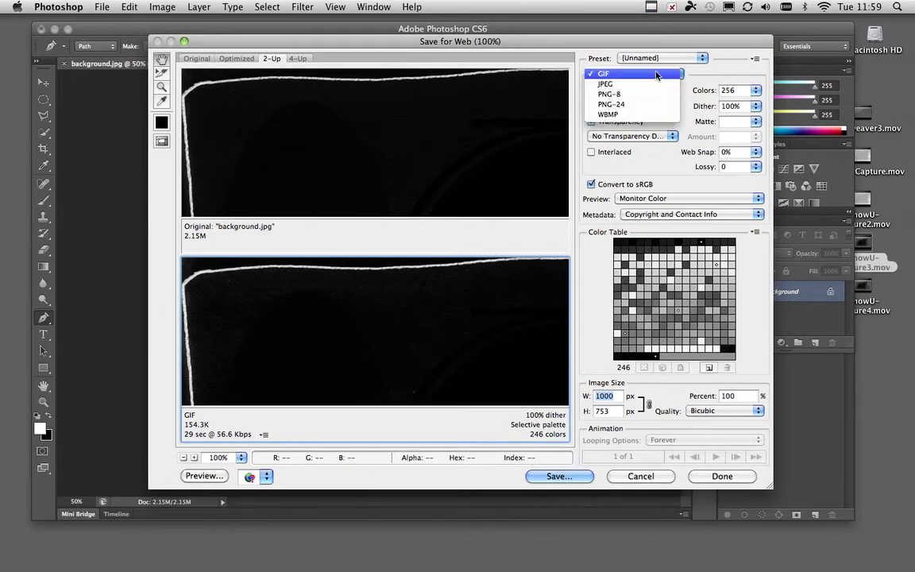
click(651, 89)
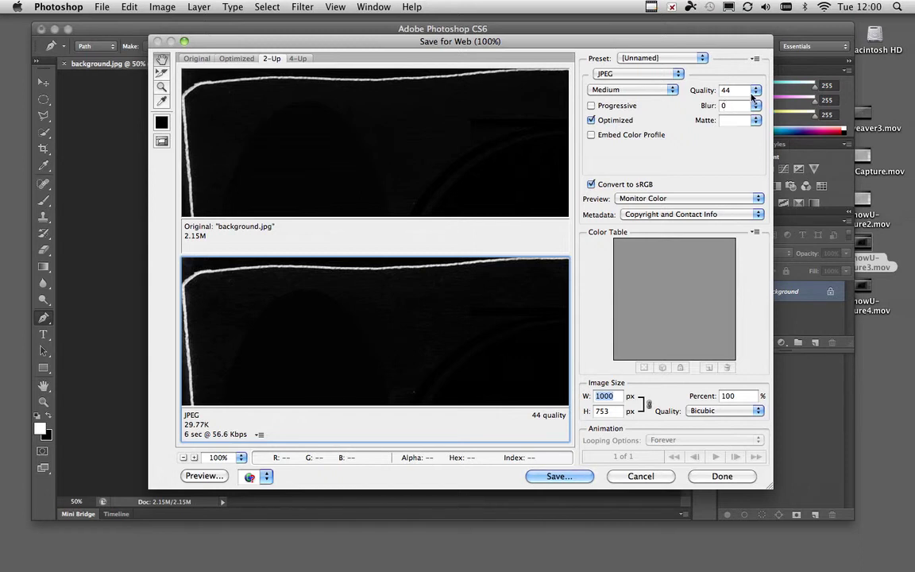
Try the JPEG quality at 100 and 0, and set it to 41.
click(755, 94)
drag(719, 104, 760, 110)
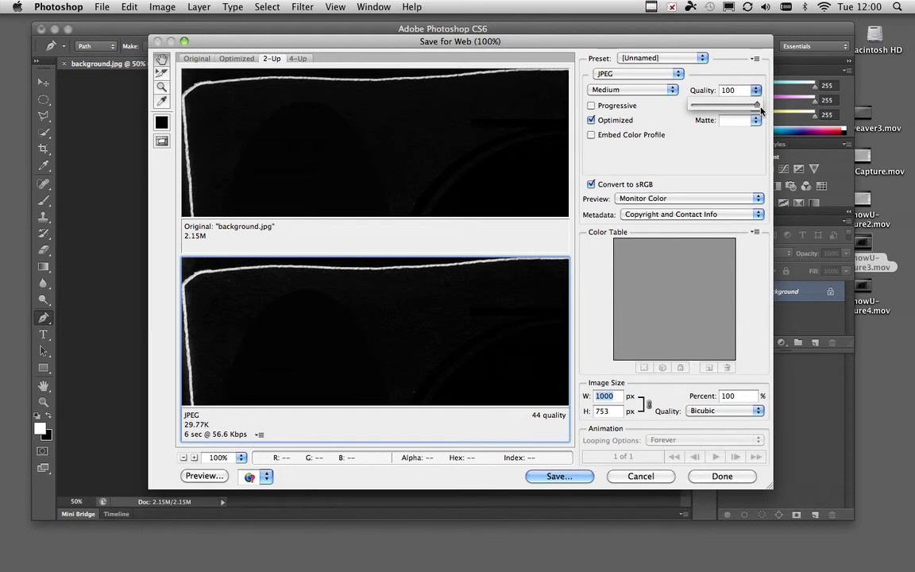
drag(760, 109, 695, 112)
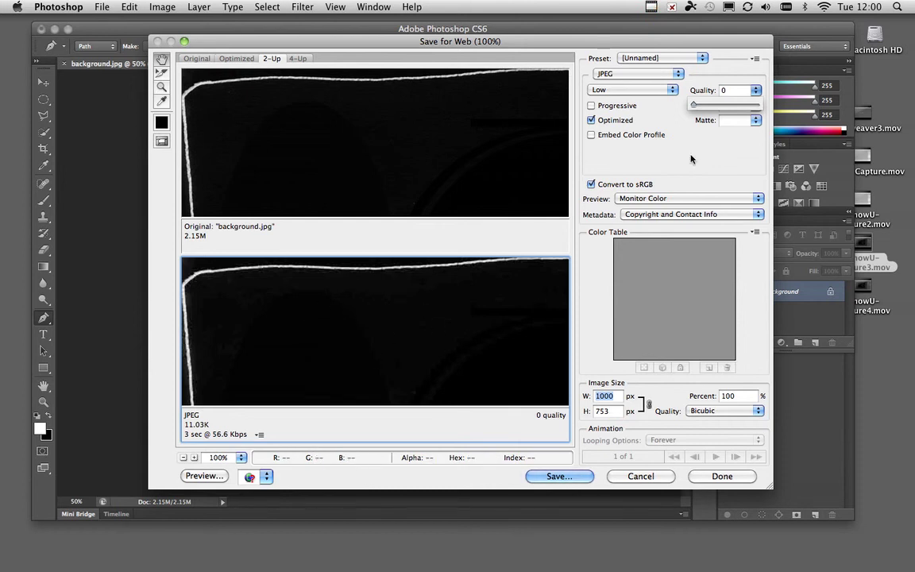
drag(693, 105, 720, 106)
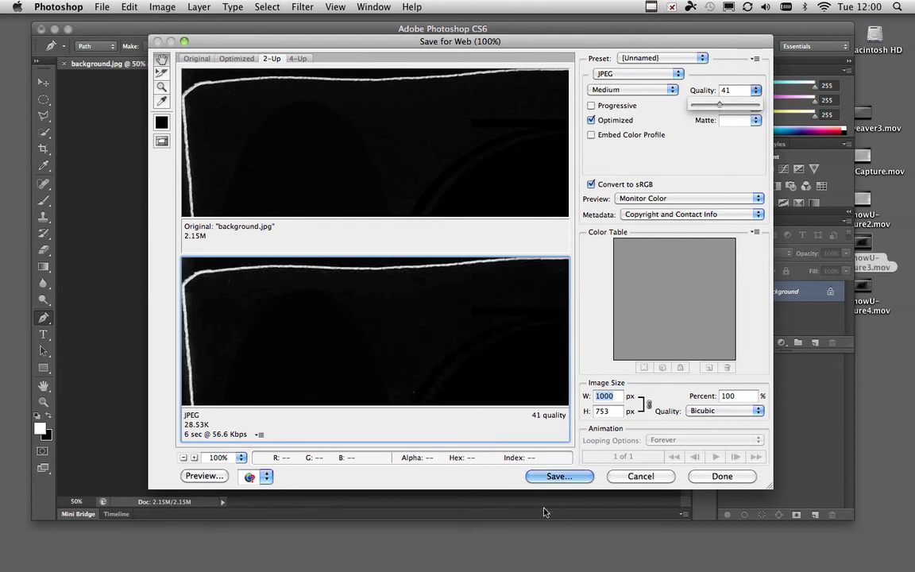